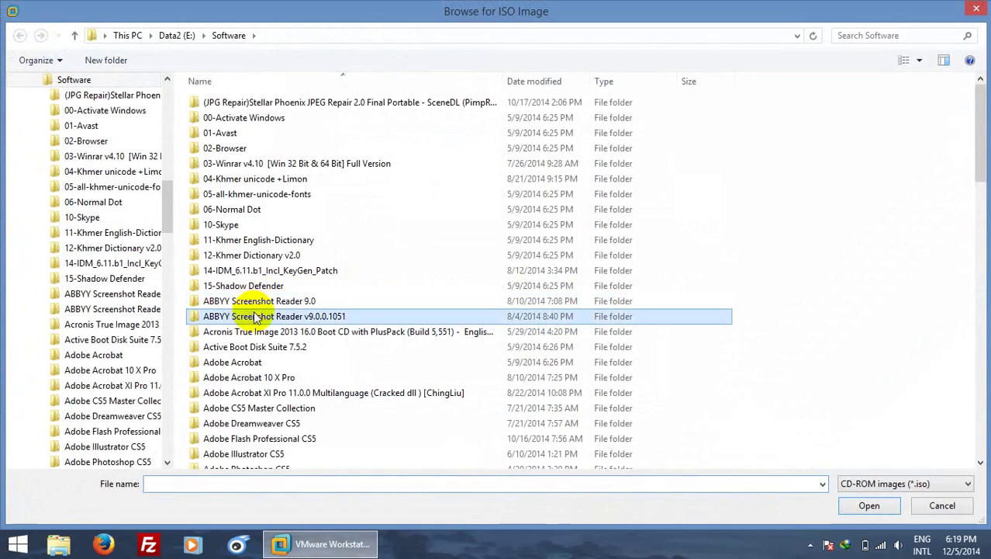
Use the Windows 7 Ultimate SP1 Activated x86 x64 MultiBrand MultiEdition ISO from its Software subfolder as the installer disc image.
{"action": "scroll", "coordinate": [366, 341], "scroll_direction": "down", "scroll_amount": 15}
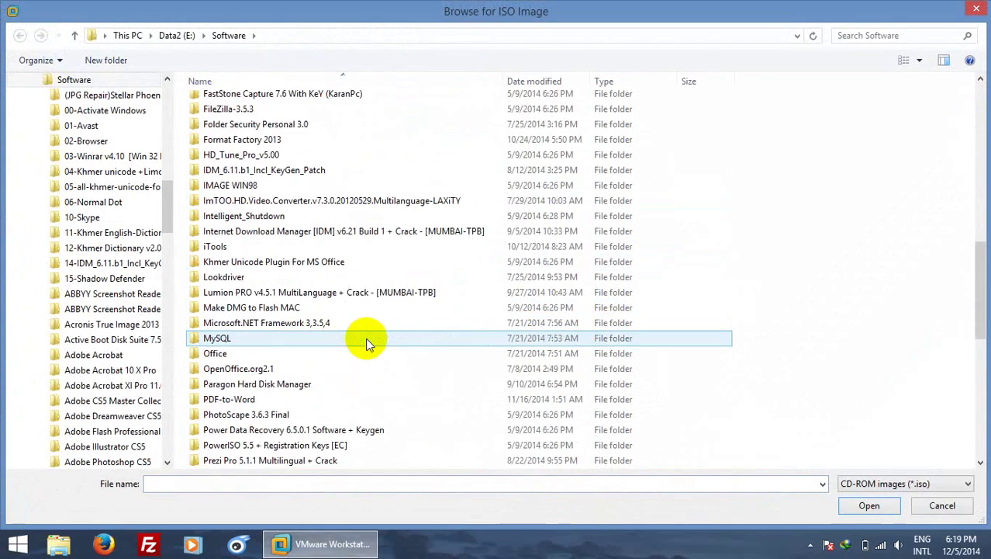
{"action": "scroll", "coordinate": [366, 340], "scroll_direction": "down", "scroll_amount": 8}
{"action": "double_click", "coordinate": [291, 280]}
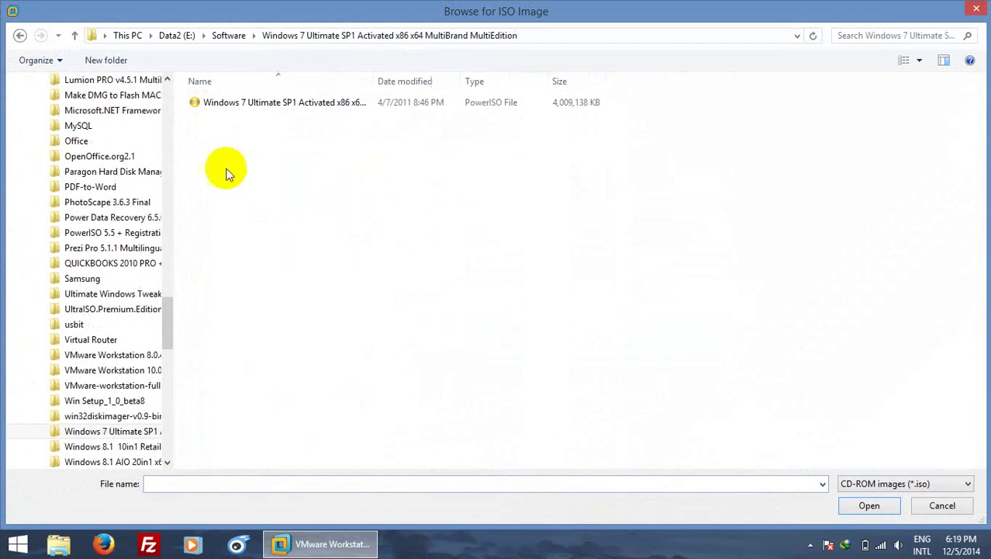
{"action": "left_click", "coordinate": [232, 105]}
{"action": "left_click_drag", "start_coordinate": [376, 80], "coordinate": [519, 84]}
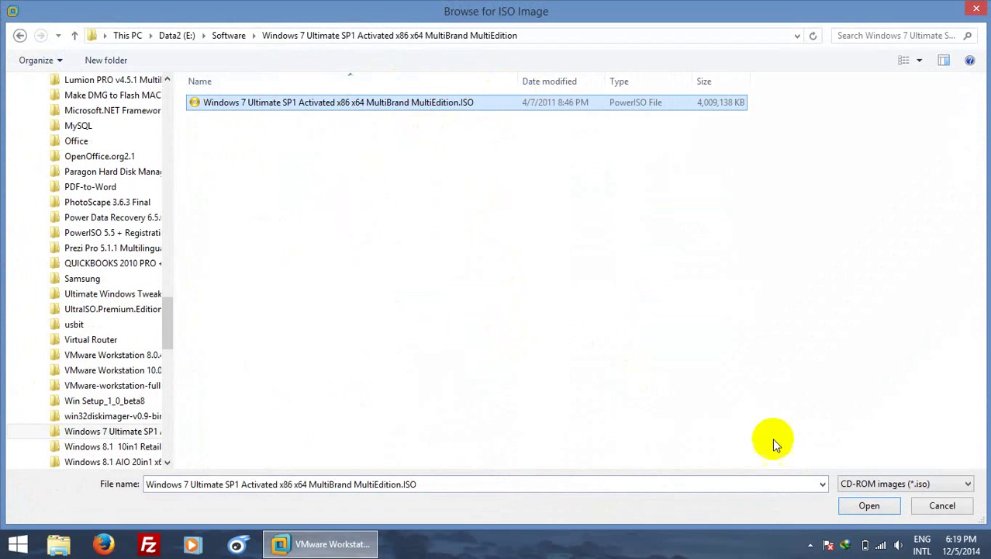
{"action": "left_click", "coordinate": [872, 505]}
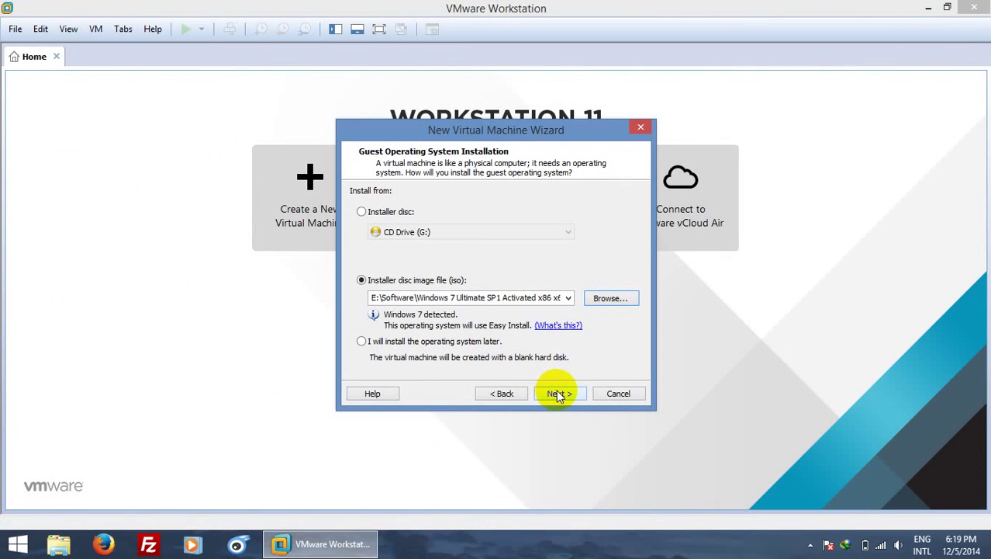
{"action": "left_click", "coordinate": [557, 395]}
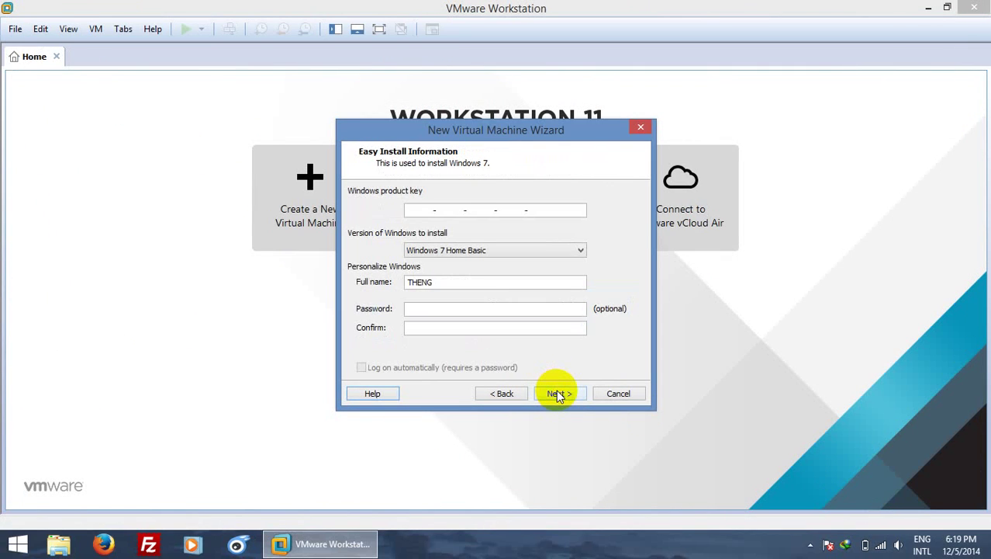
Choose Windows 7 Ultimate as the version to install and accept the Easy Install information without a product key.
{"action": "left_click", "coordinate": [489, 250]}
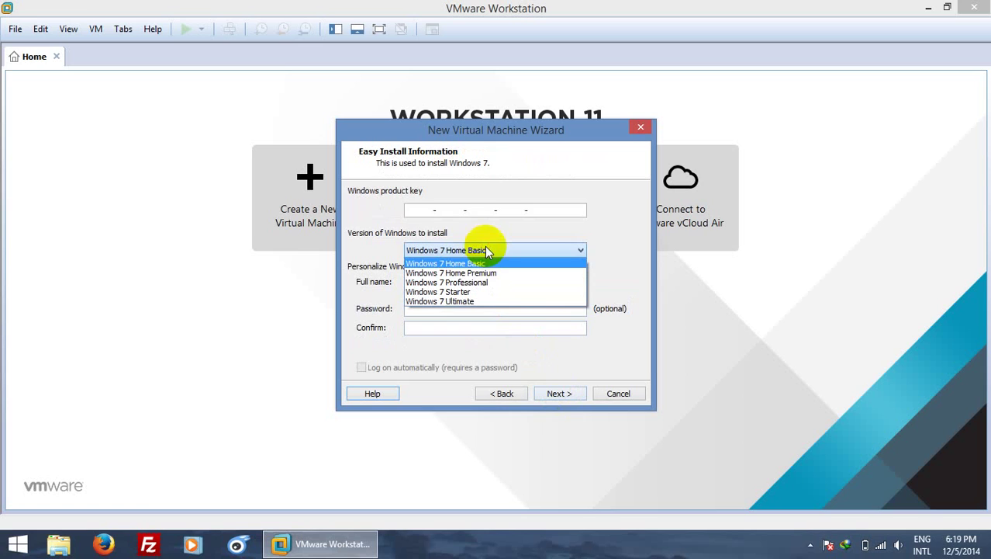
{"action": "left_click", "coordinate": [496, 301]}
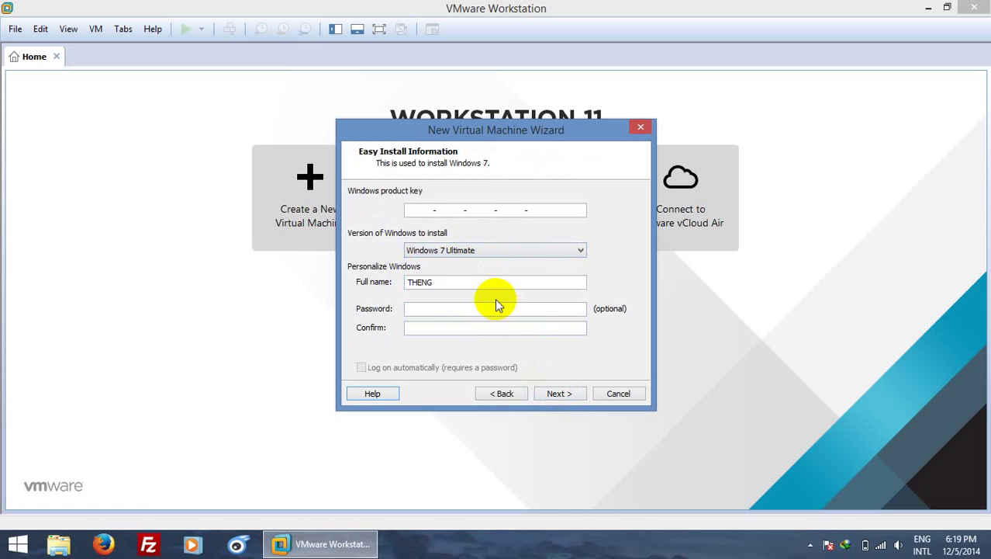
{"action": "left_click", "coordinate": [559, 394]}
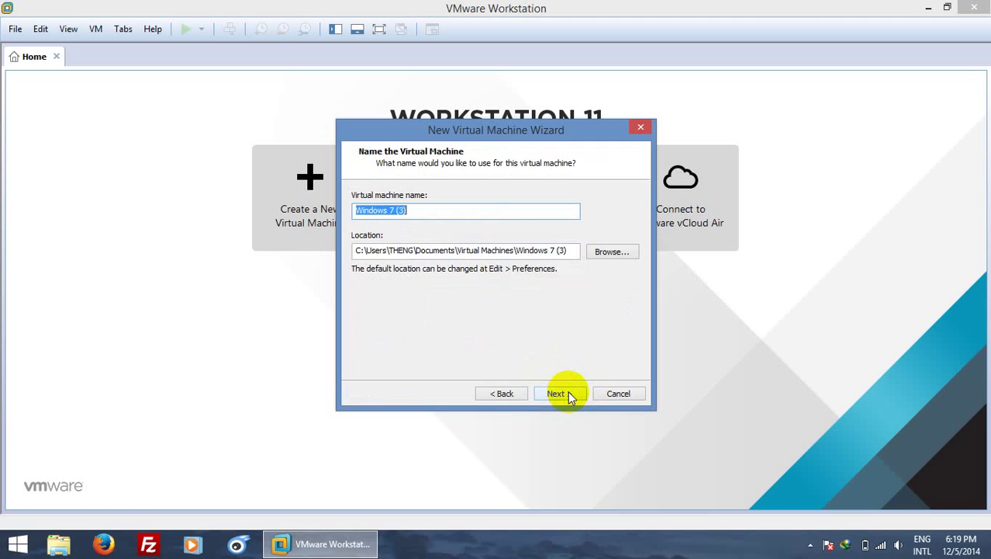
Name the virtual machine Windows 7 Ultimate and accept its matching location.
{"action": "left_click", "coordinate": [462, 214]}
{"action": "key", "text": "BackSpace"}
{"action": "key", "text": "BackSpace"}
{"action": "key", "text": "BackSpace"}
{"action": "key", "text": "BackSpace"}
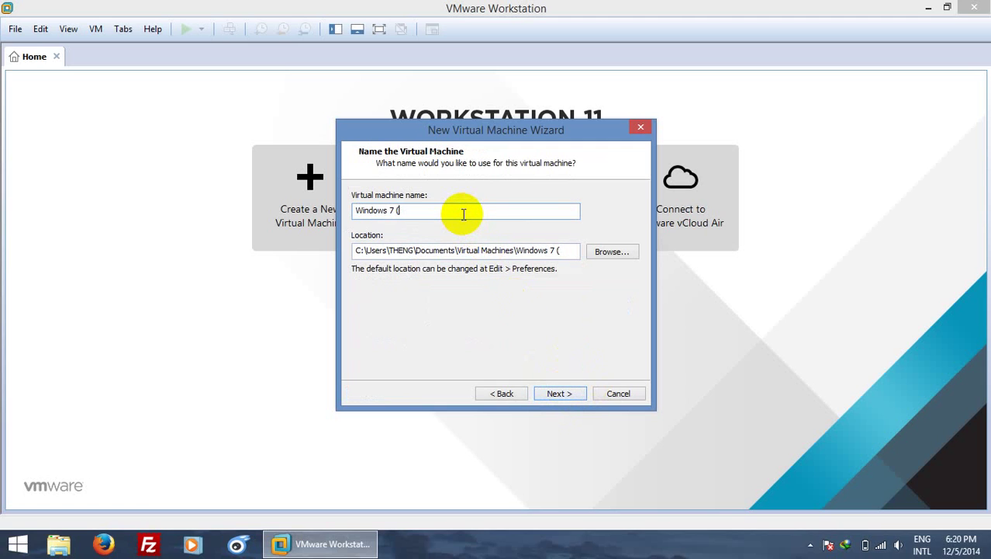
{"action": "left_click", "coordinate": [555, 394]}
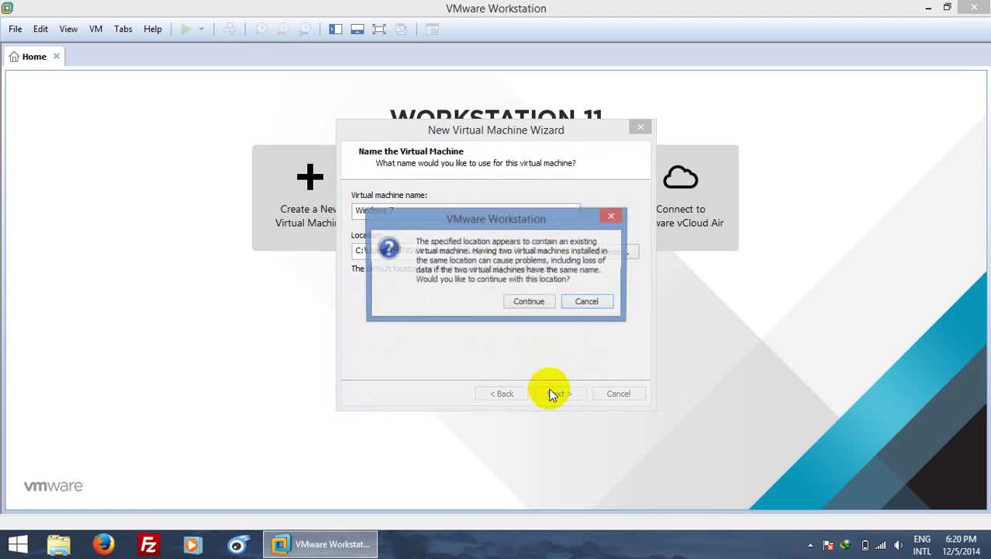
{"action": "left_click", "coordinate": [589, 304]}
{"action": "type", "text": "Ultimate"}
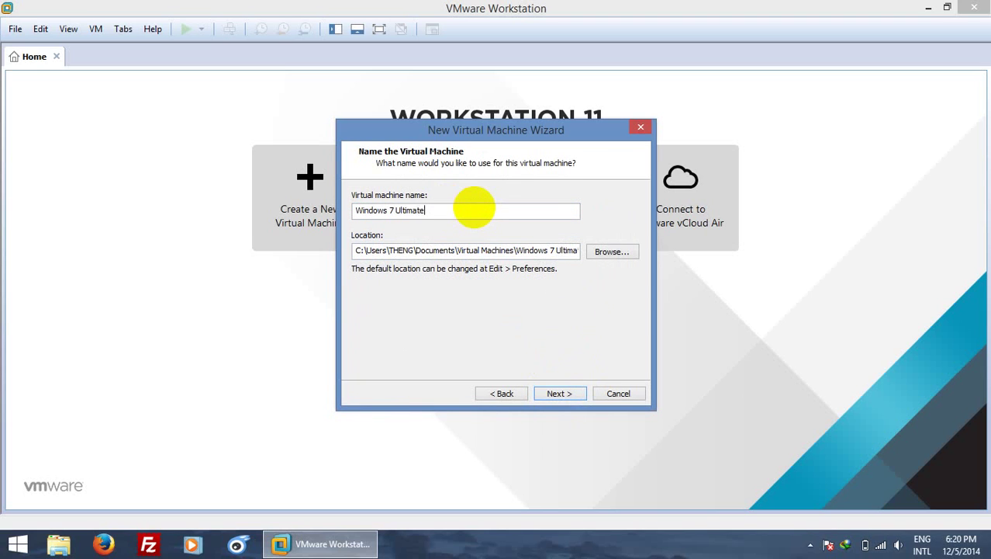
{"action": "key", "text": "Return"}
Configure the virtual machine's processors for a total of 4 CPU cores.
{"action": "left_click", "coordinate": [499, 225]}
{"action": "left_click", "coordinate": [512, 257]}
{"action": "left_click", "coordinate": [555, 392]}
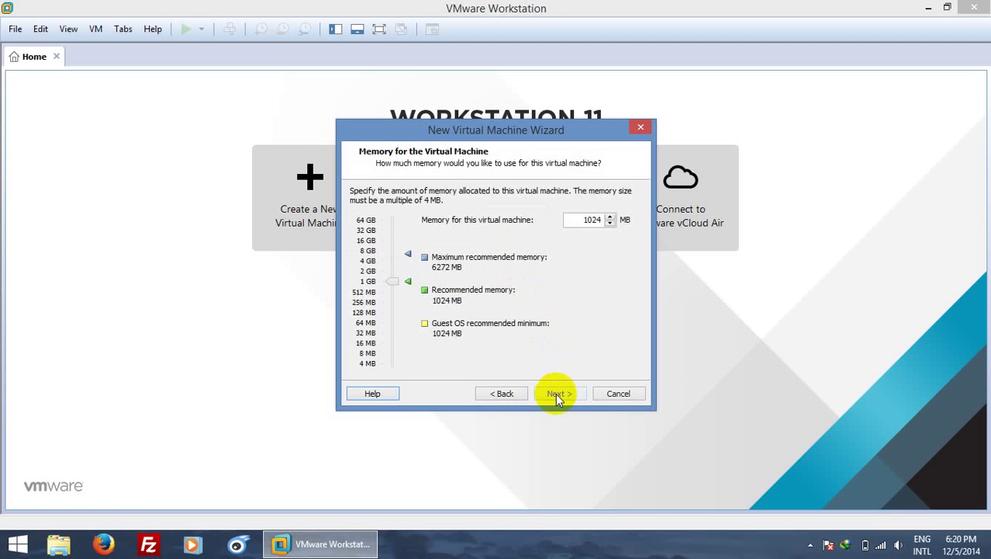
Set the virtual machine's memory to 2048 MB and keep the NAT network connection.
{"action": "left_click", "coordinate": [392, 271]}
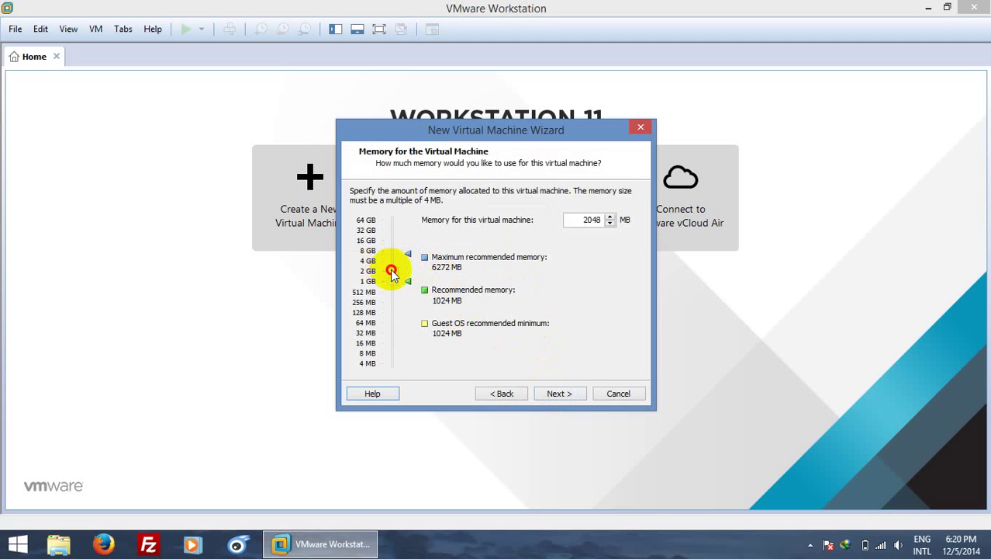
{"action": "left_click", "coordinate": [566, 390]}
{"action": "left_click", "coordinate": [566, 390]}
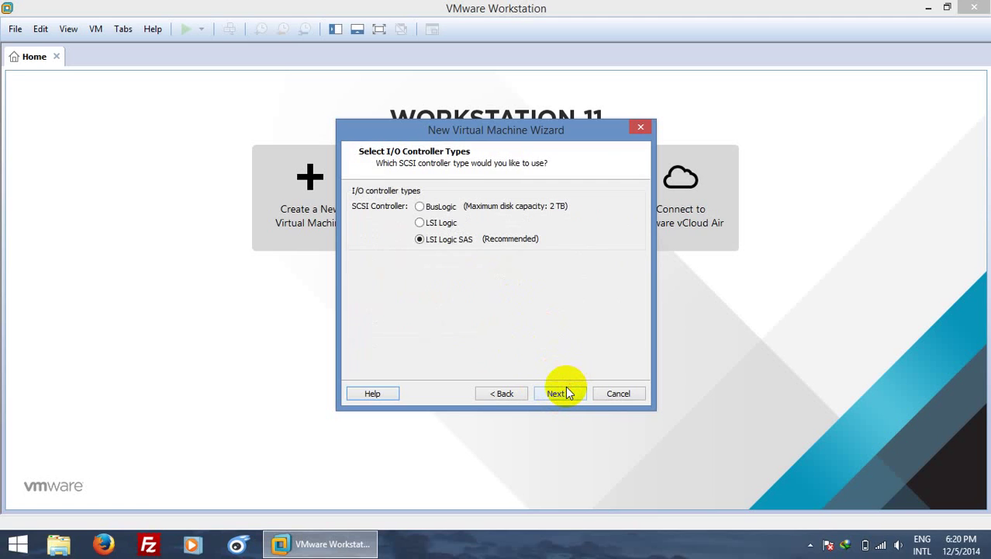
Keep the LSI Logic SAS controller and create a new 60 GB SATA virtual disk split into multiple files.
{"action": "left_click", "coordinate": [565, 390]}
{"action": "left_click", "coordinate": [380, 245]}
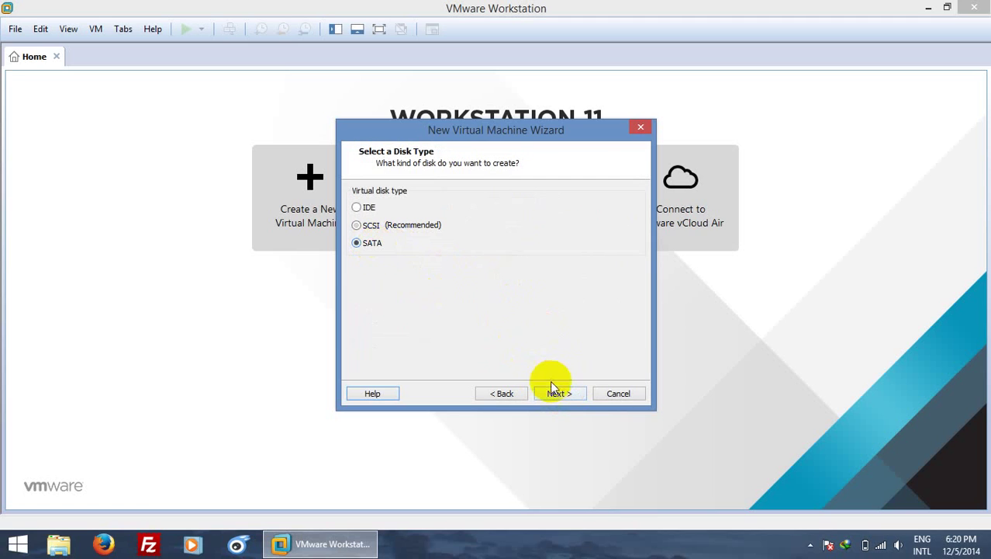
{"action": "left_click", "coordinate": [556, 393]}
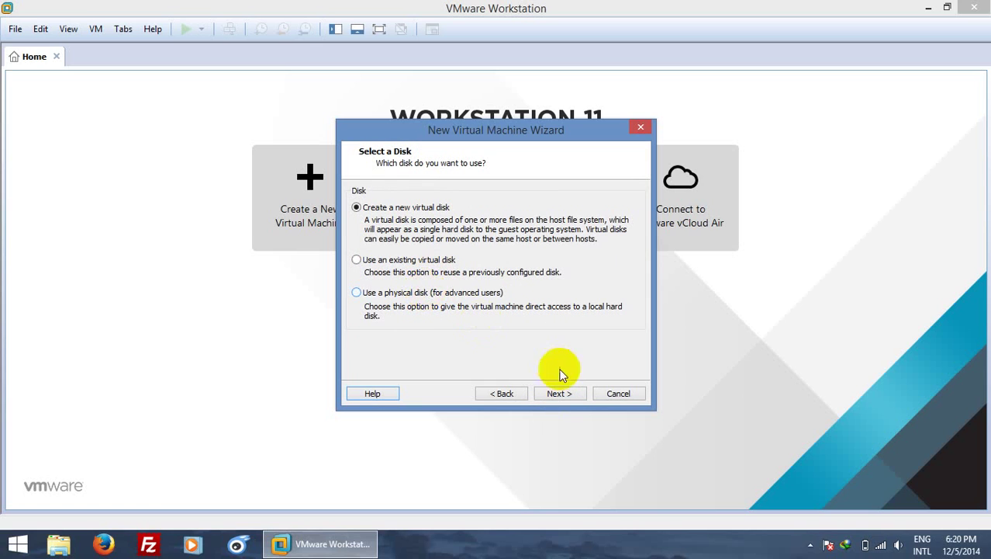
{"action": "left_click", "coordinate": [556, 393]}
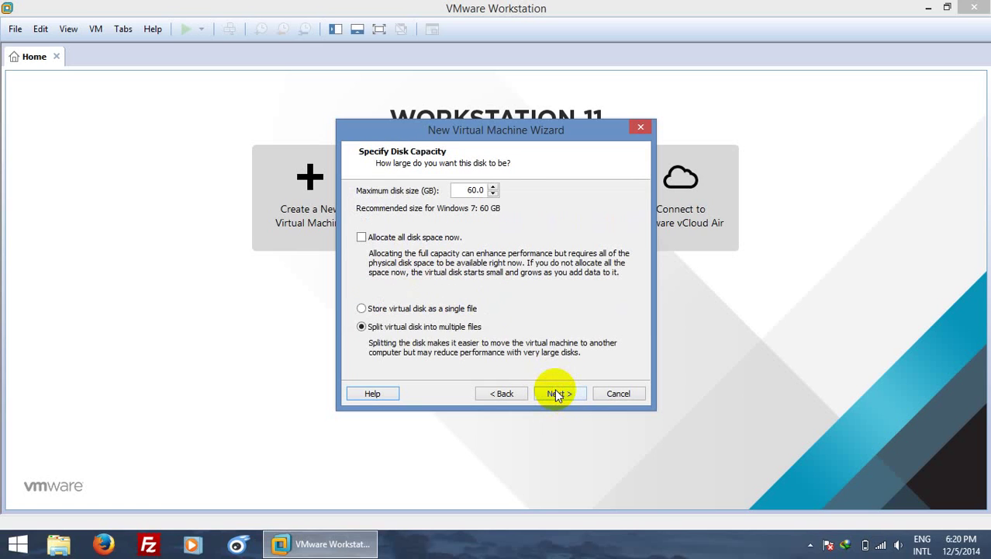
{"action": "left_click", "coordinate": [556, 393]}
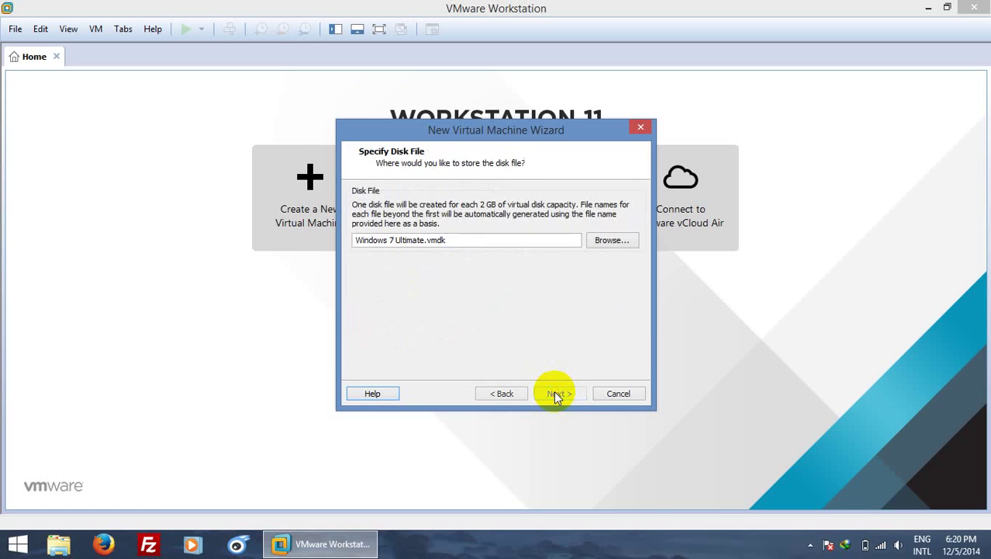
Name the disk file Windows 7 Ultimate HDD 60GB.vmdk and finish creating the virtual machine.
{"action": "left_click", "coordinate": [426, 240]}
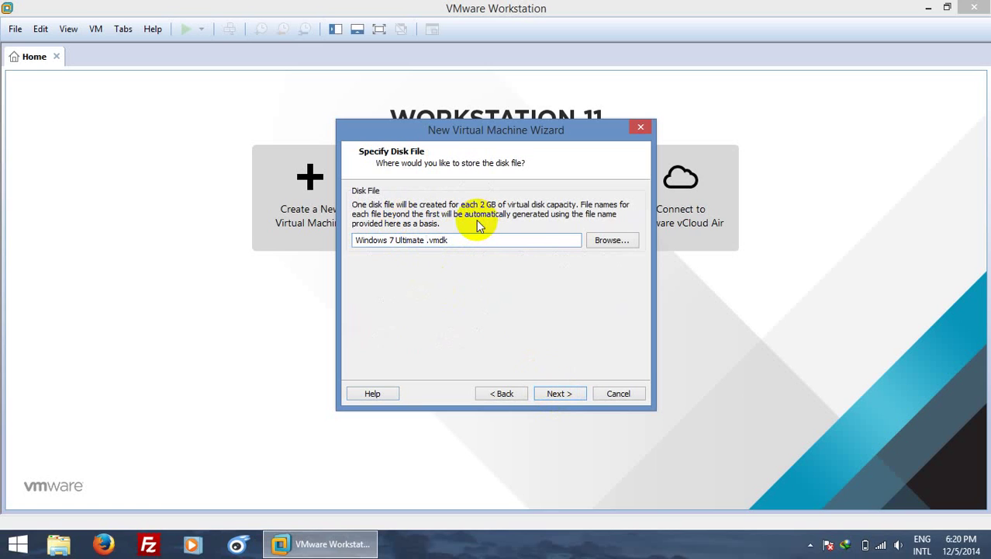
{"action": "type", "text": "HDD 60GB"}
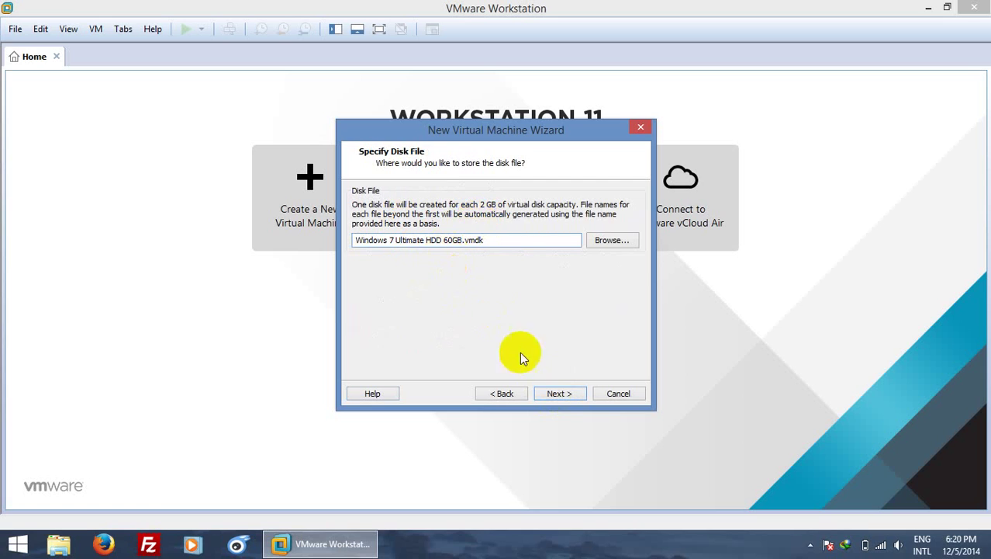
{"action": "left_click", "coordinate": [560, 393]}
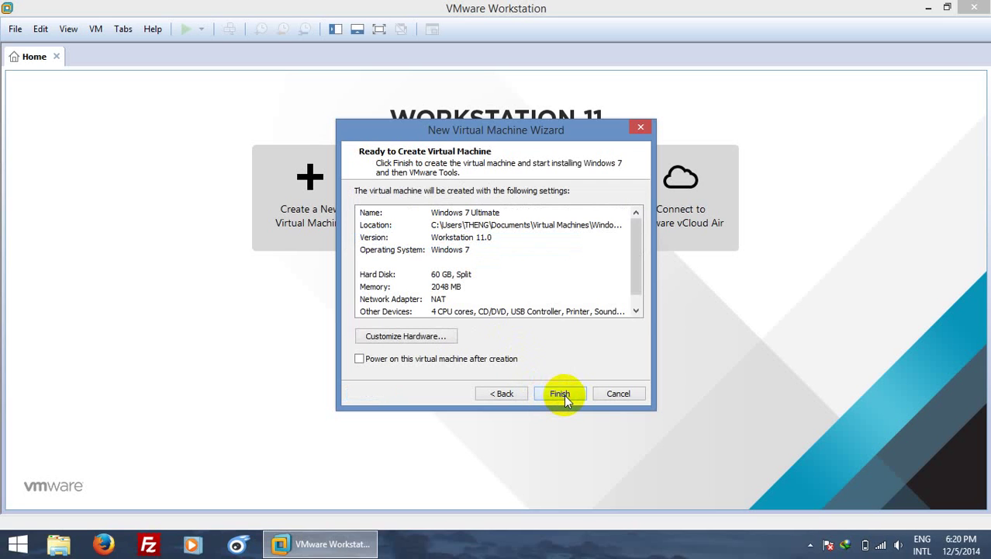
{"action": "left_click", "coordinate": [560, 393]}
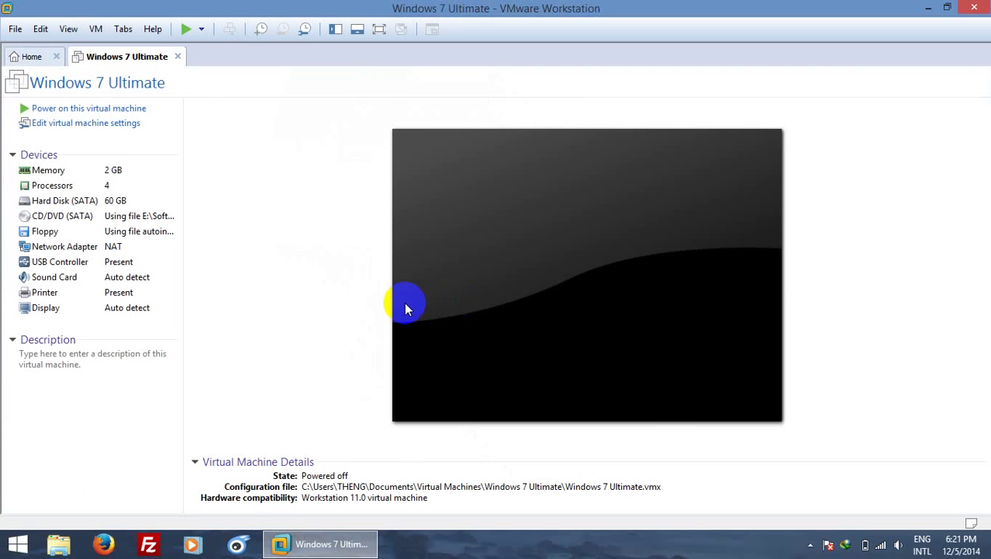
Remove the floppy drive from the virtual machine's hardware and save the settings.
{"action": "double_click", "coordinate": [165, 231]}
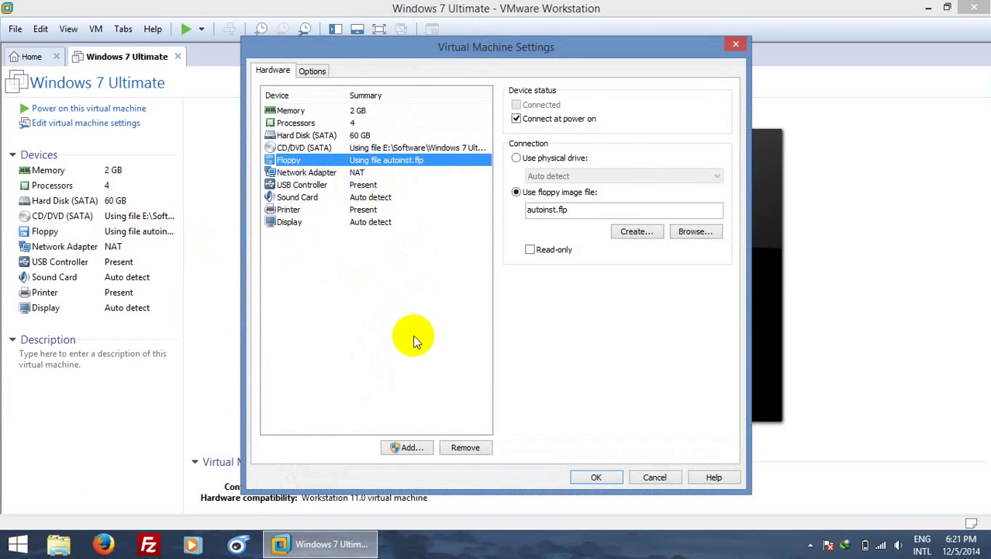
{"action": "left_click", "coordinate": [458, 448]}
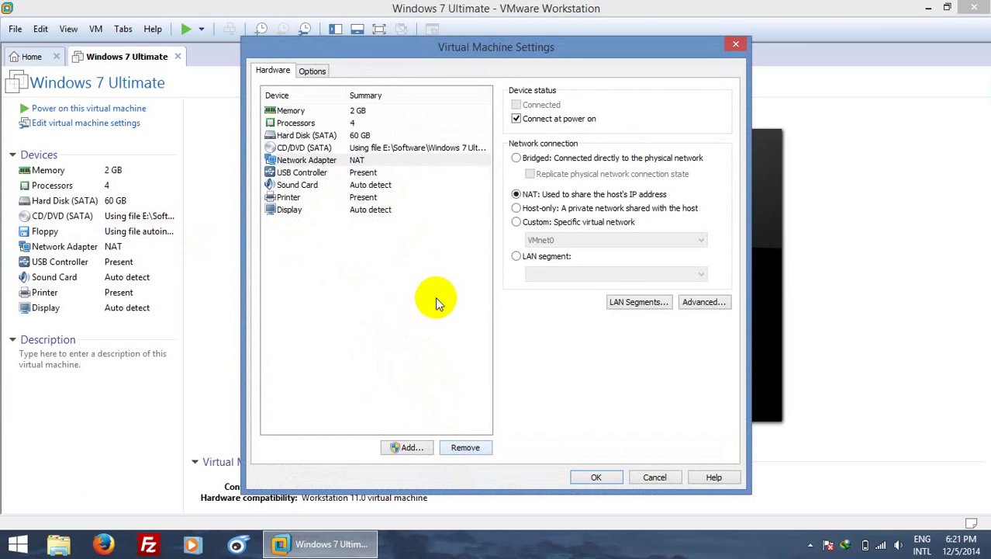
{"action": "left_click", "coordinate": [596, 476]}
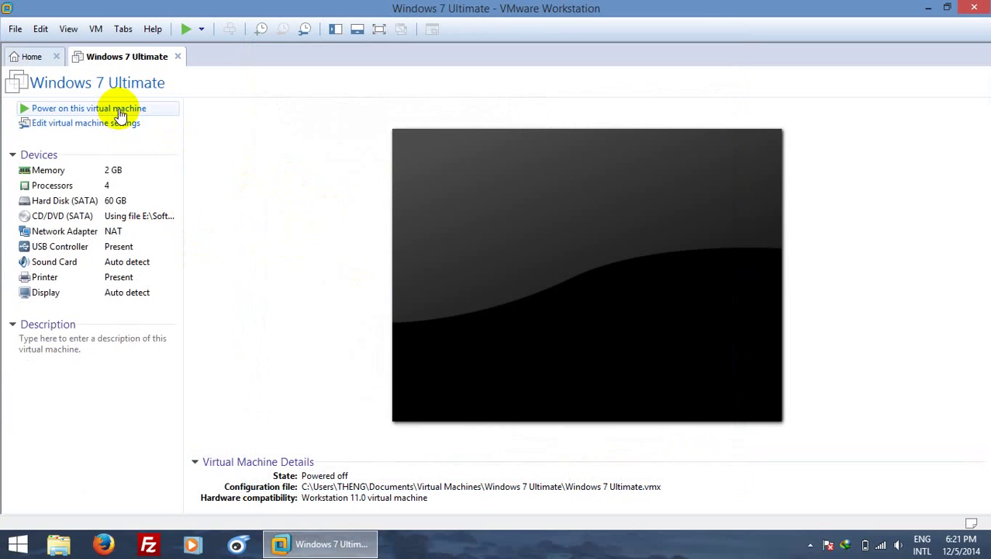
Power on the Windows 7 Ultimate virtual machine to its firmware setup and dismiss the installation hint.
{"action": "right_click", "coordinate": [132, 62]}
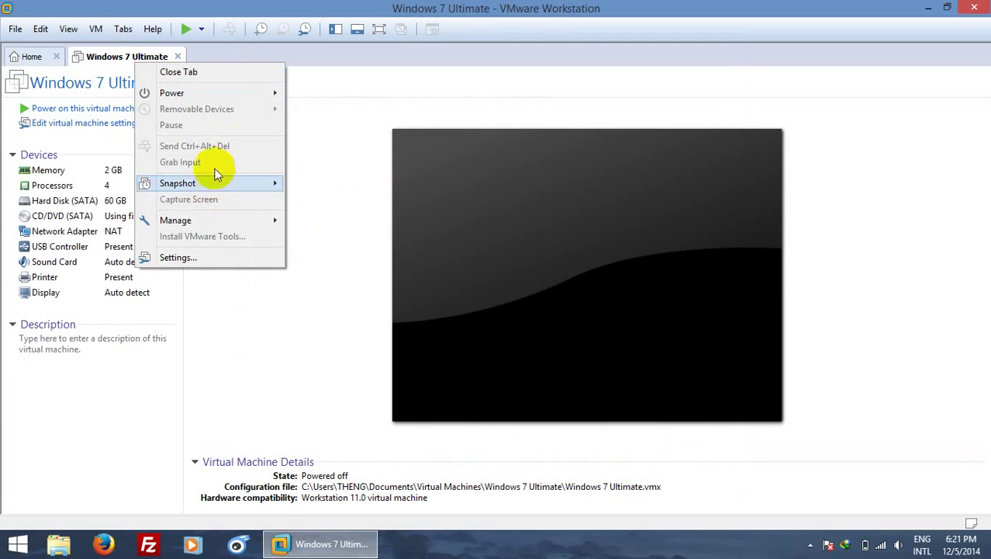
{"action": "mouse_move", "coordinate": [237, 94]}
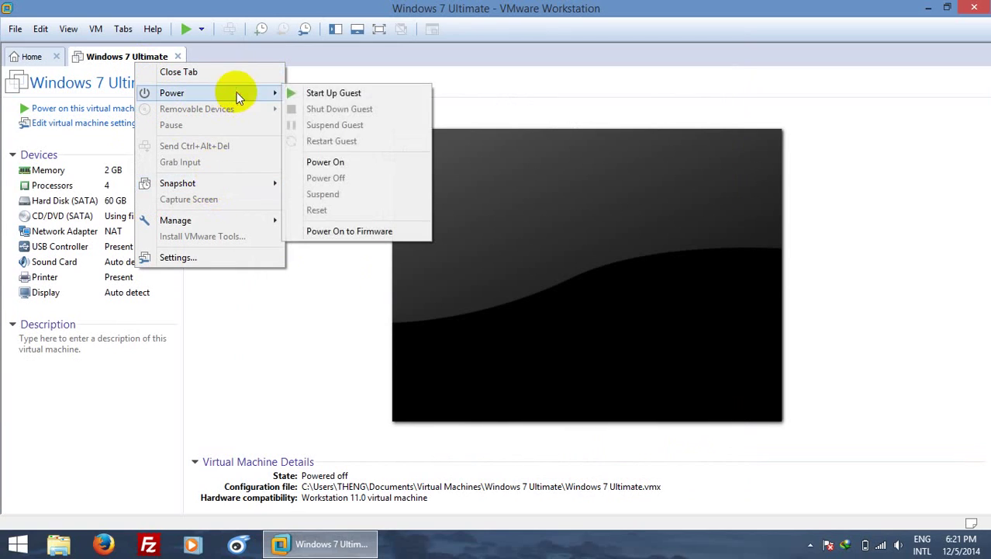
{"action": "left_click", "coordinate": [405, 235]}
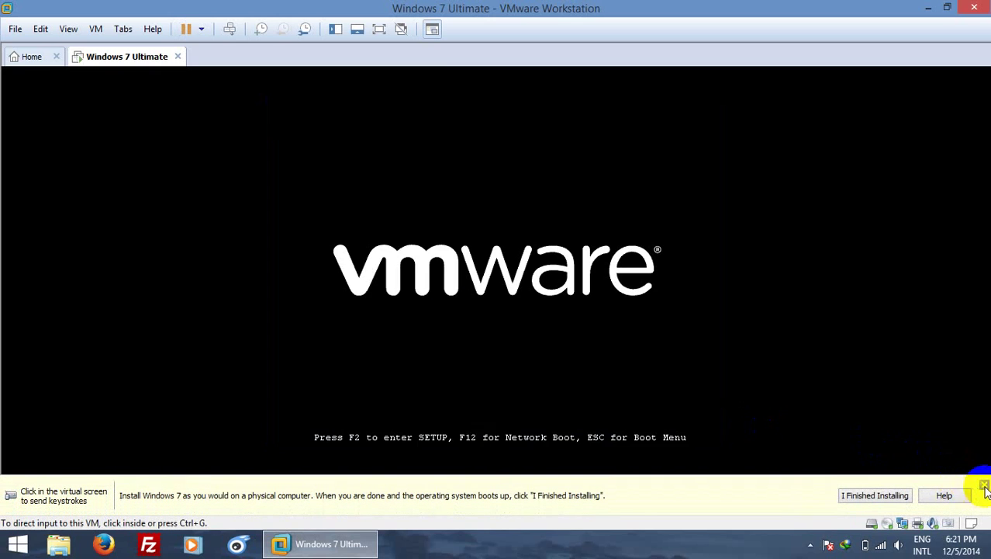
{"action": "left_click", "coordinate": [984, 484]}
{"action": "left_click", "coordinate": [592, 324]}
{"action": "key", "text": "F2"}
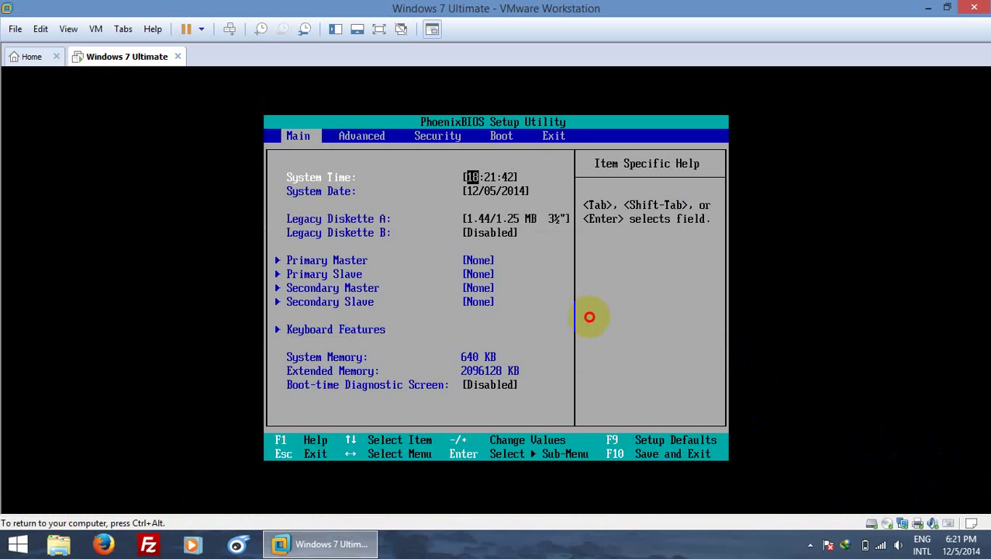
Move CD-ROM Drive to the first place in the BIOS boot order.
{"action": "key", "text": "Right"}
{"action": "key", "text": "Right"}
{"action": "key", "text": "Right"}
{"action": "key", "text": "Down"}
{"action": "key", "text": "Down"}
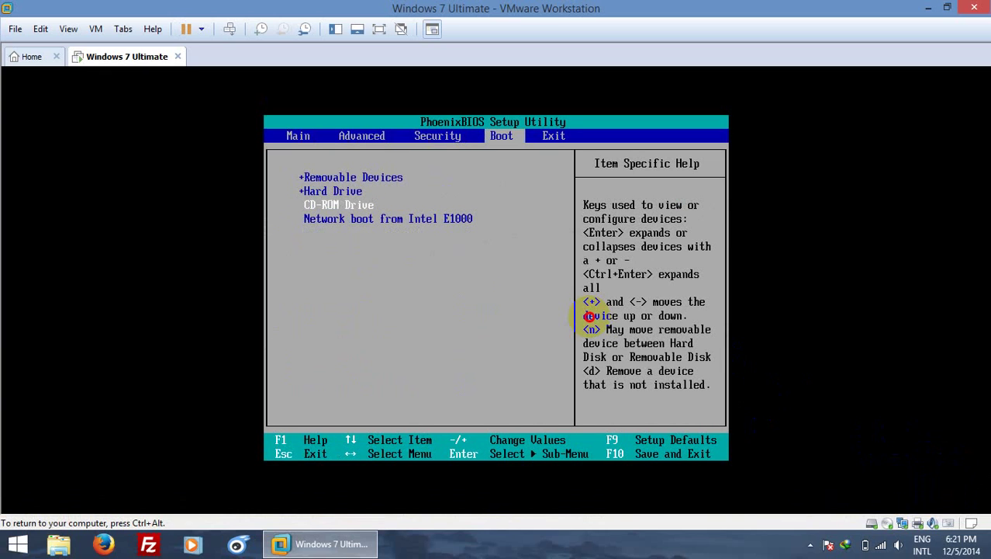
{"action": "key", "text": "plus"}
{"action": "key", "text": "plus"}
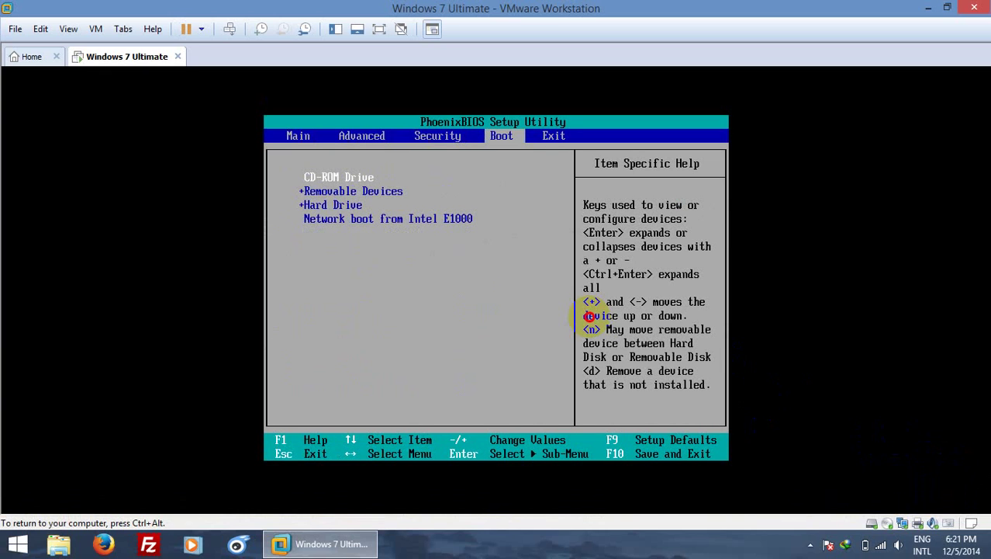
Exit the BIOS setup saving the changes so the machine boots the Windows installer.
{"action": "key", "text": "Right"}
{"action": "key", "text": "Return"}
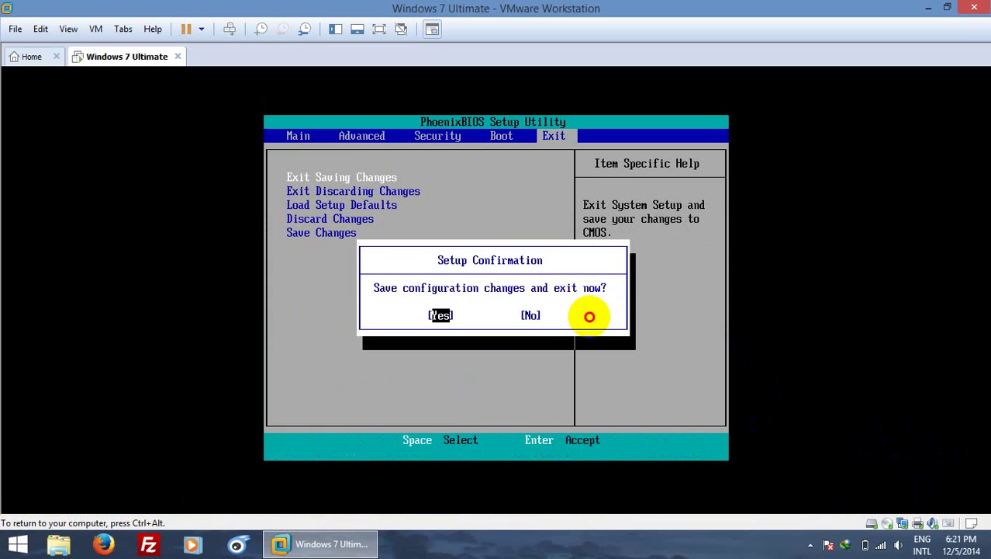
{"action": "key", "text": "Return"}
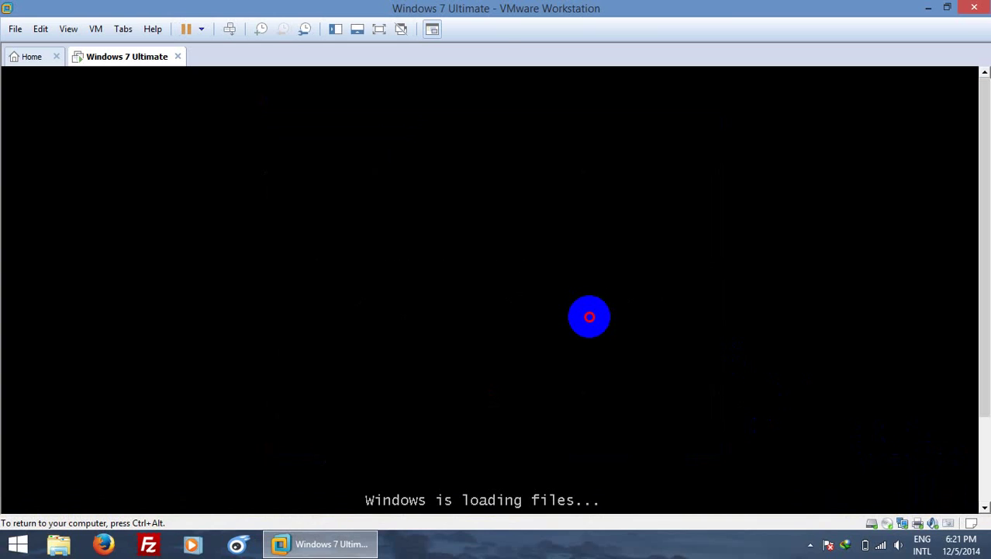
Show the virtual machine full screen and set the Windows installer's keyboard or input method to United States-International.
{"action": "key", "text": "ctrl+alt+Return"}
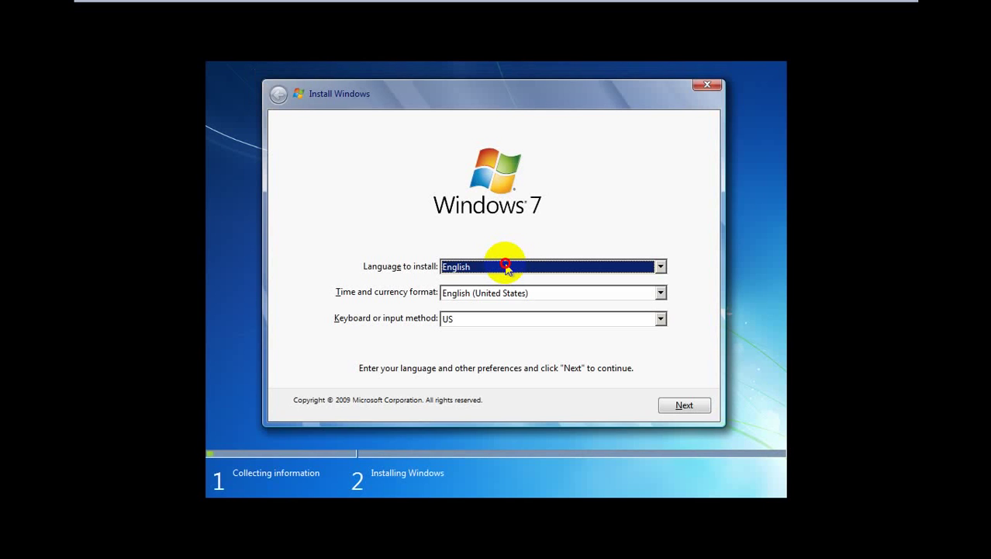
{"action": "left_click", "coordinate": [536, 318]}
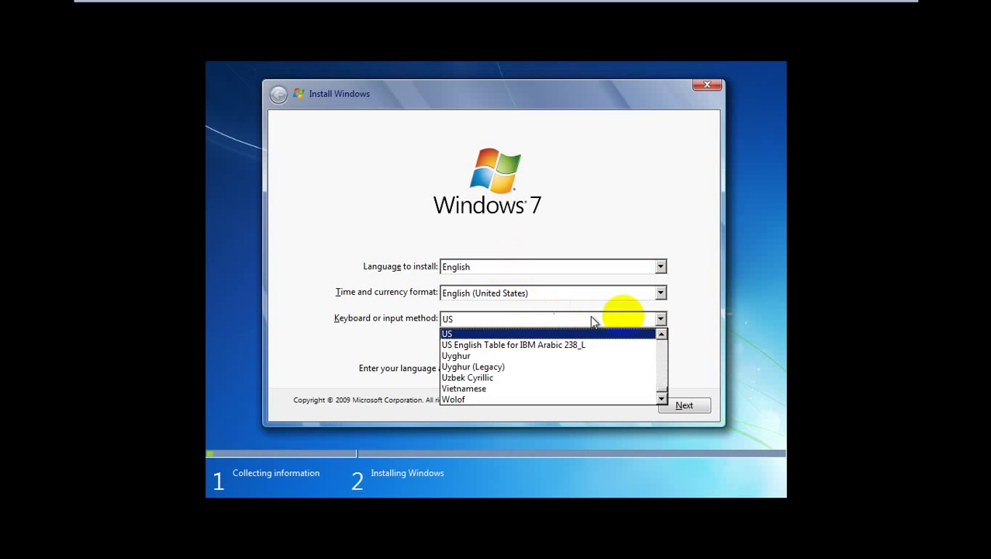
{"action": "left_click", "coordinate": [660, 323]}
{"action": "left_click", "coordinate": [660, 319]}
{"action": "left_click", "coordinate": [662, 335]}
{"action": "left_click", "coordinate": [661, 335]}
{"action": "left_click", "coordinate": [641, 328]}
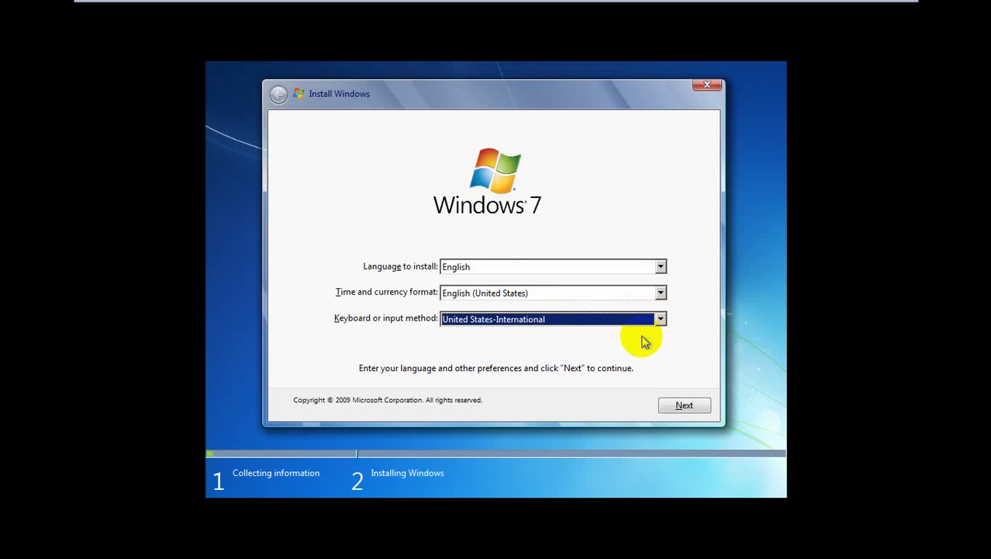
{"action": "left_click", "coordinate": [682, 402]}
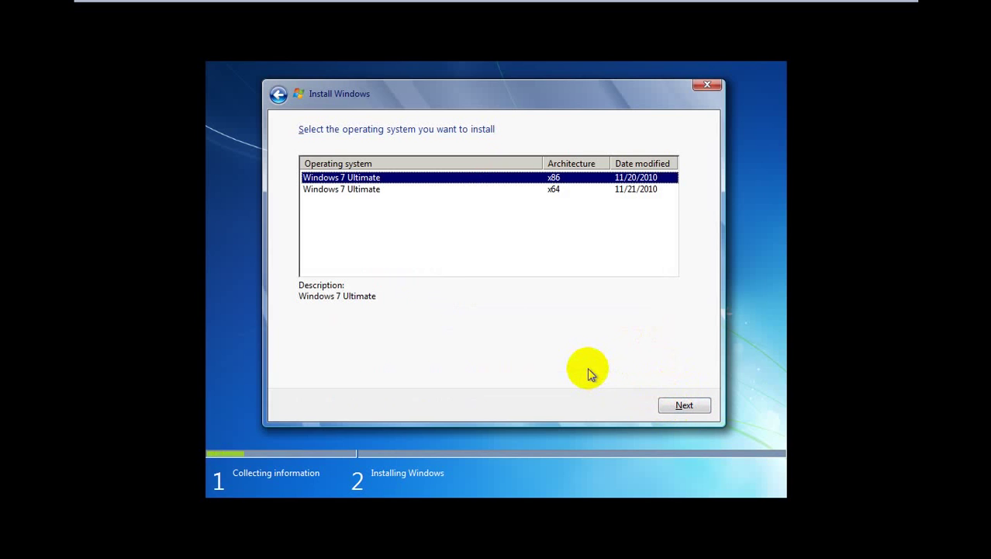
Choose the x64 edition of Windows 7 Ultimate as the operating system to install and continue.
{"action": "left_click", "coordinate": [476, 190]}
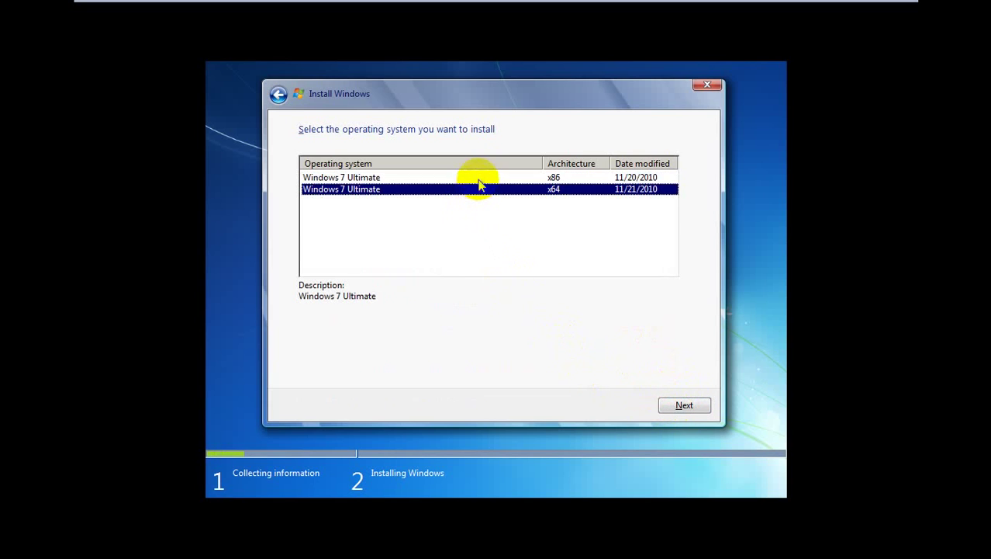
{"action": "left_click", "coordinate": [478, 178]}
{"action": "left_click", "coordinate": [479, 189]}
{"action": "left_click", "coordinate": [701, 409]}
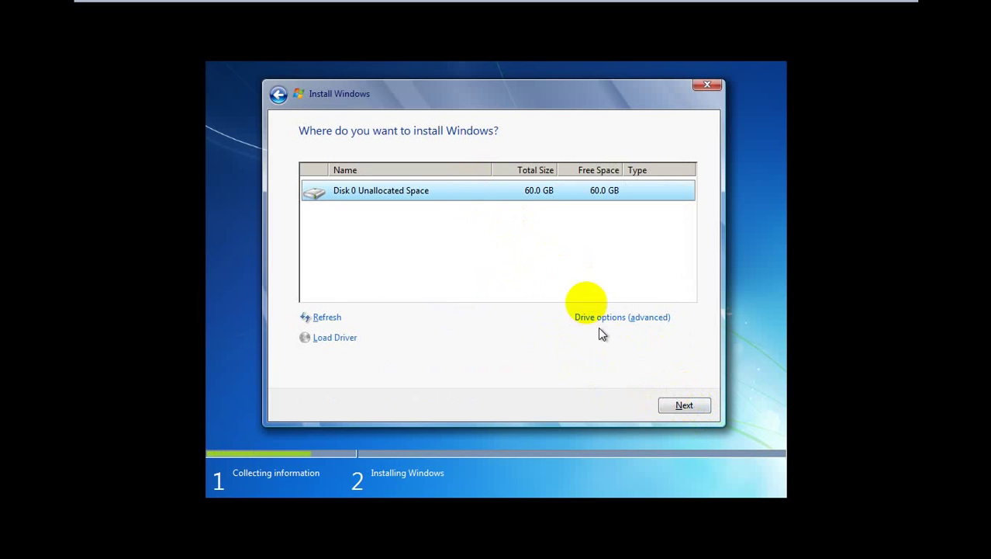
Create a new 30000 MB partition on Disk 0's unallocated space and accept the additional system partition.
{"action": "left_click", "coordinate": [620, 316]}
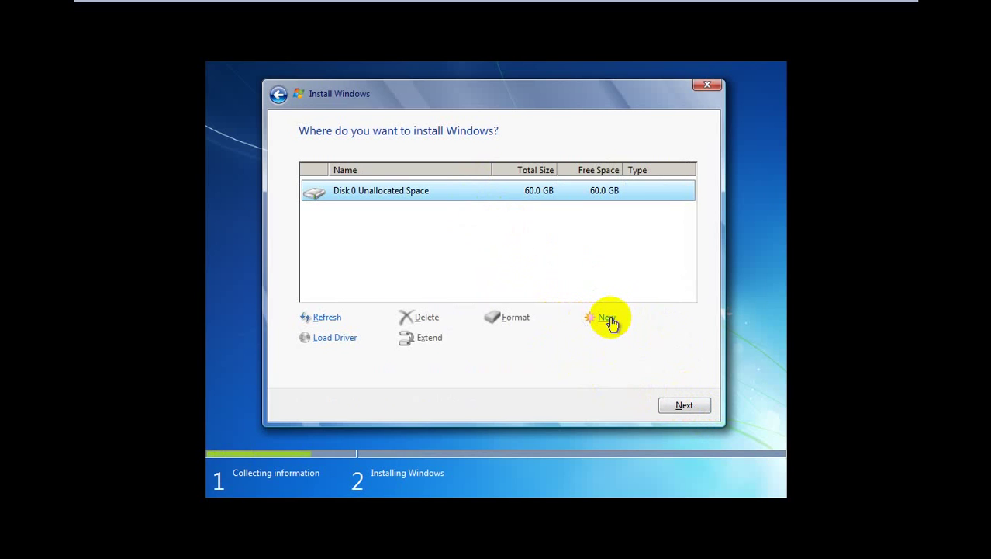
{"action": "left_click", "coordinate": [607, 318]}
{"action": "left_click", "coordinate": [554, 341]}
{"action": "key", "text": "BackSpace"}
{"action": "key", "text": "BackSpace"}
{"action": "key", "text": "BackSpace"}
{"action": "key", "text": "BackSpace"}
{"action": "key", "text": "BackSpace"}
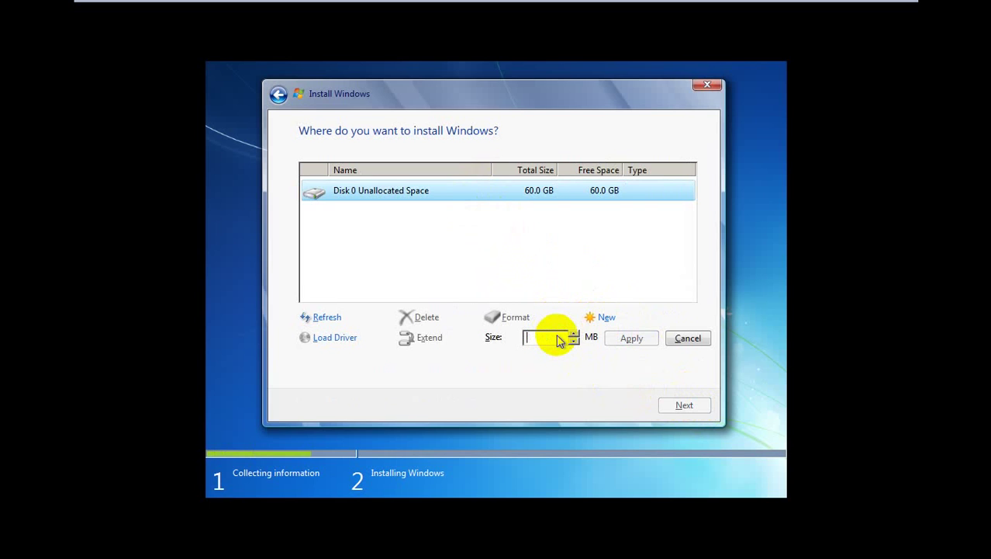
{"action": "type", "text": "30000"}
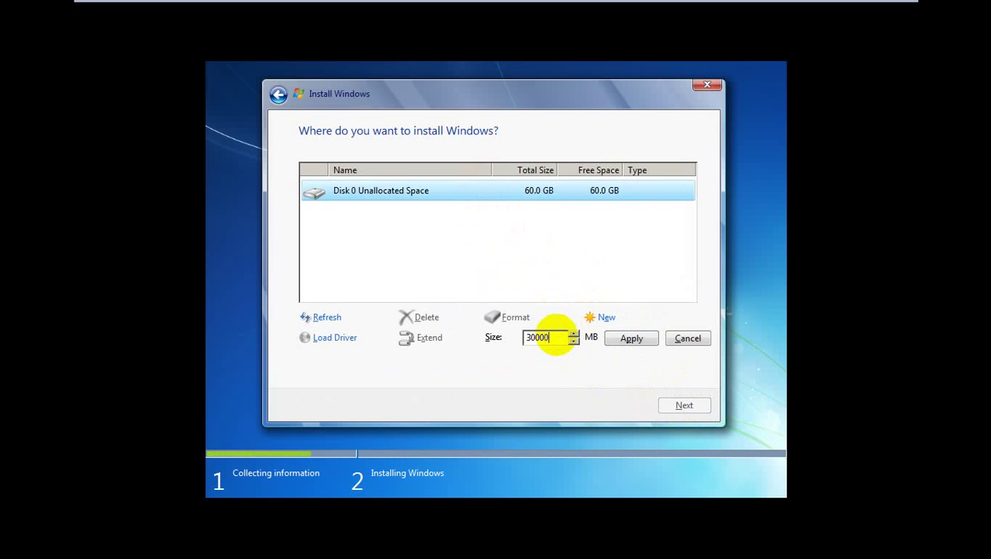
{"action": "left_click", "coordinate": [625, 339]}
{"action": "left_click", "coordinate": [594, 339]}
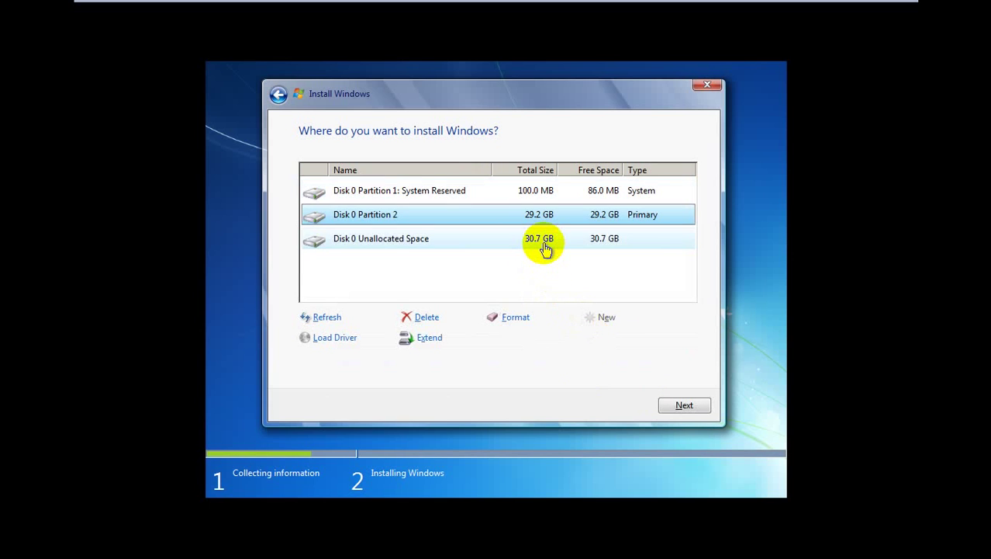
Create another partition from all of Disk 0's remaining unallocated space.
{"action": "left_click", "coordinate": [546, 247]}
{"action": "left_click", "coordinate": [602, 318]}
{"action": "left_click", "coordinate": [633, 337]}
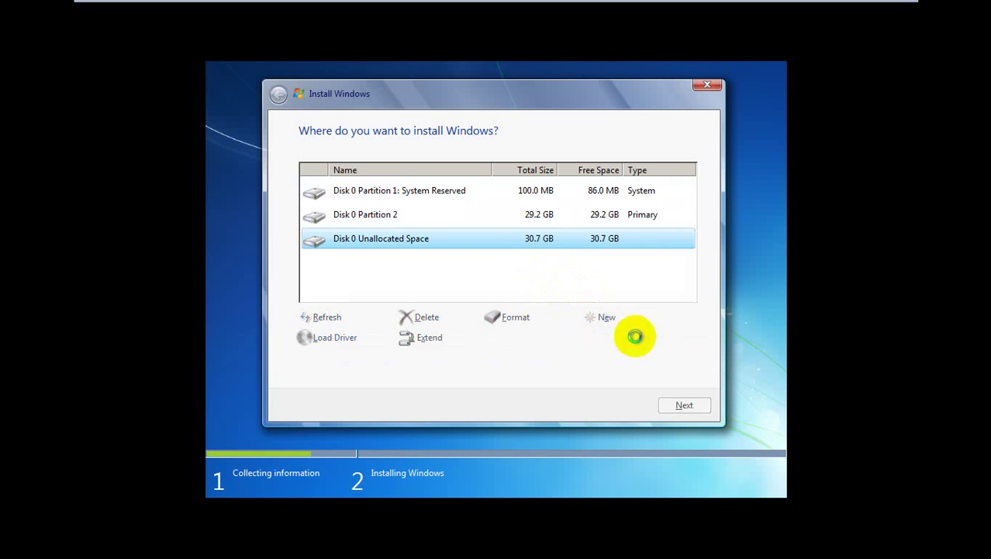
Start installing Windows on Disk 0 Partition 2 and dismiss the host's low-battery warning.
{"action": "left_click", "coordinate": [585, 220]}
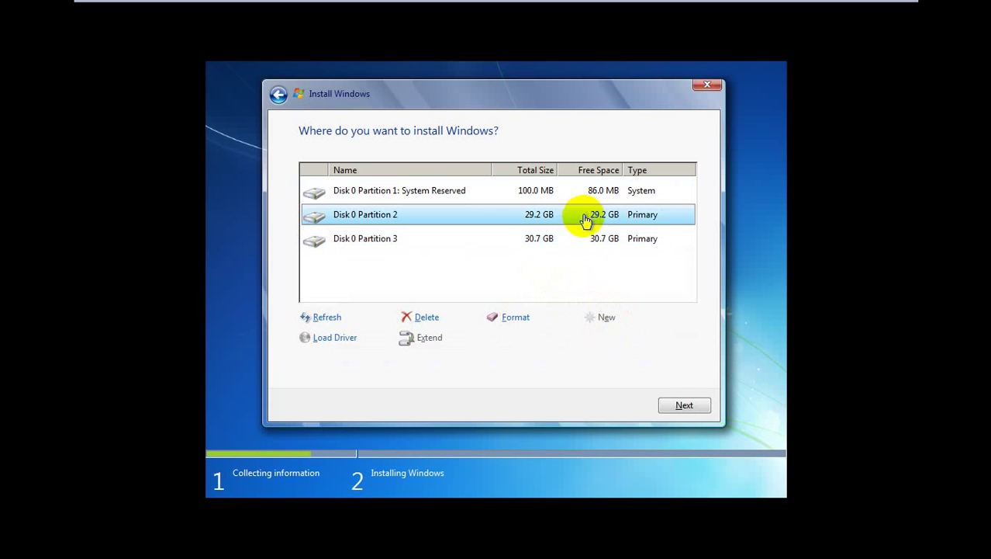
{"action": "left_click", "coordinate": [674, 405]}
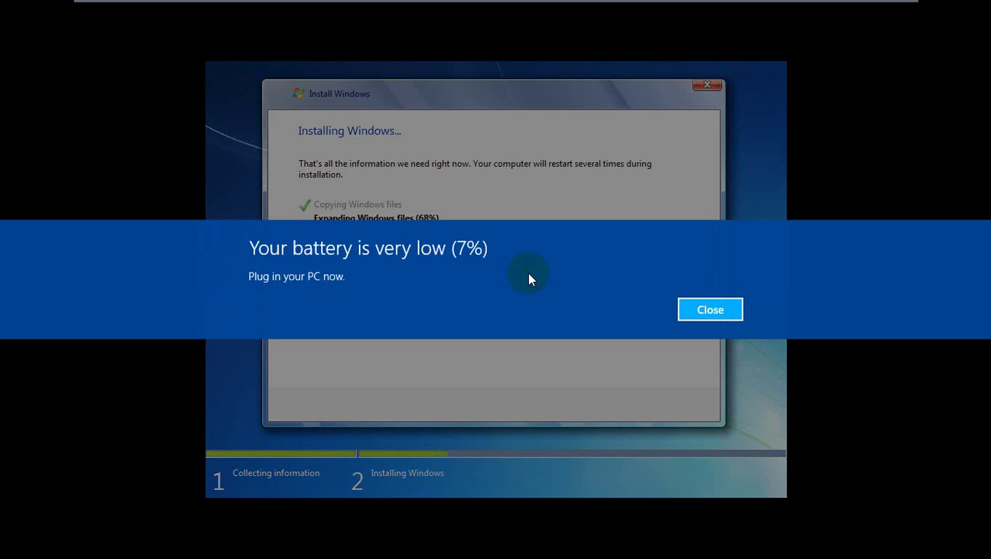
{"action": "left_click", "coordinate": [679, 309]}
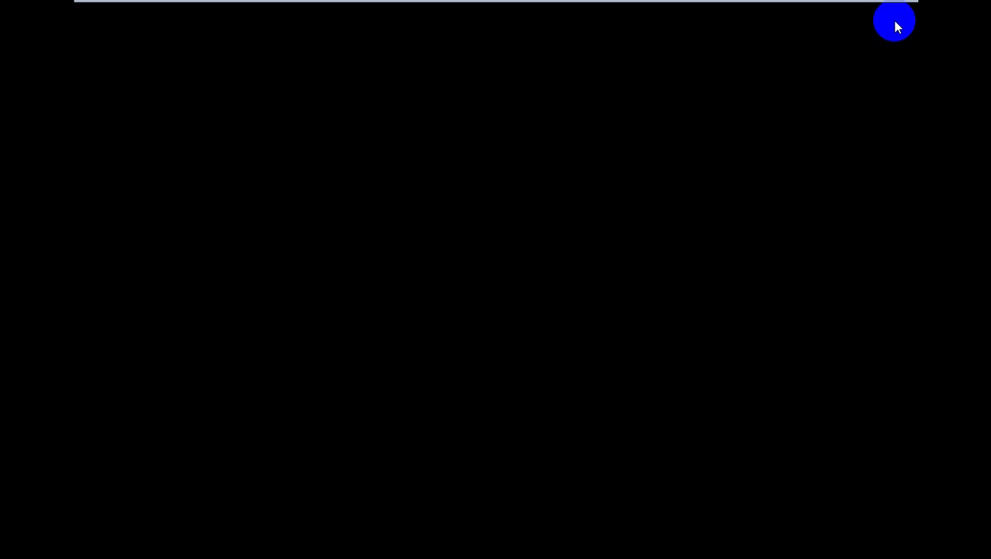
Set the Windows user name to SLPromotion, keep the suggested computer name, and leave the account password blank.
{"action": "left_click", "coordinate": [765, 137]}
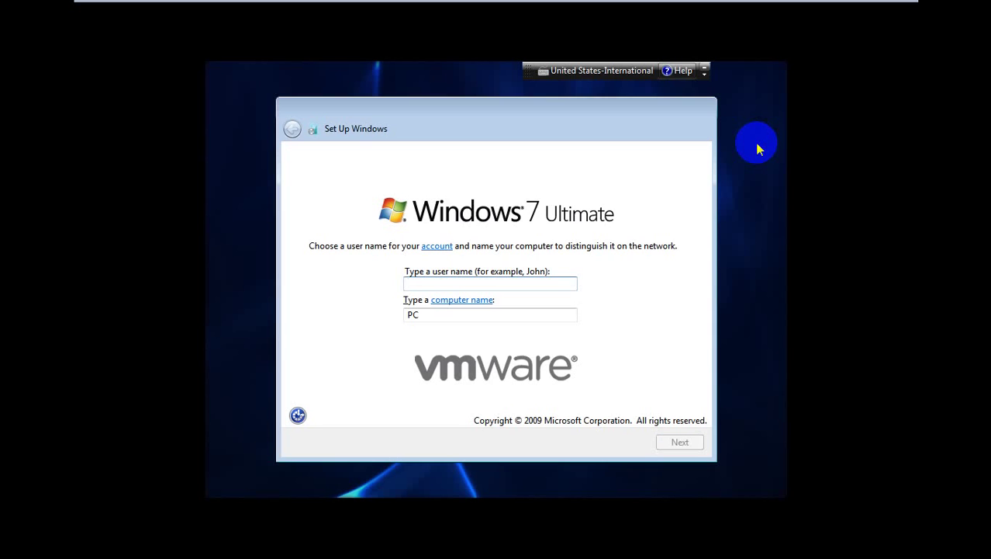
{"action": "type", "text": "SLP"}
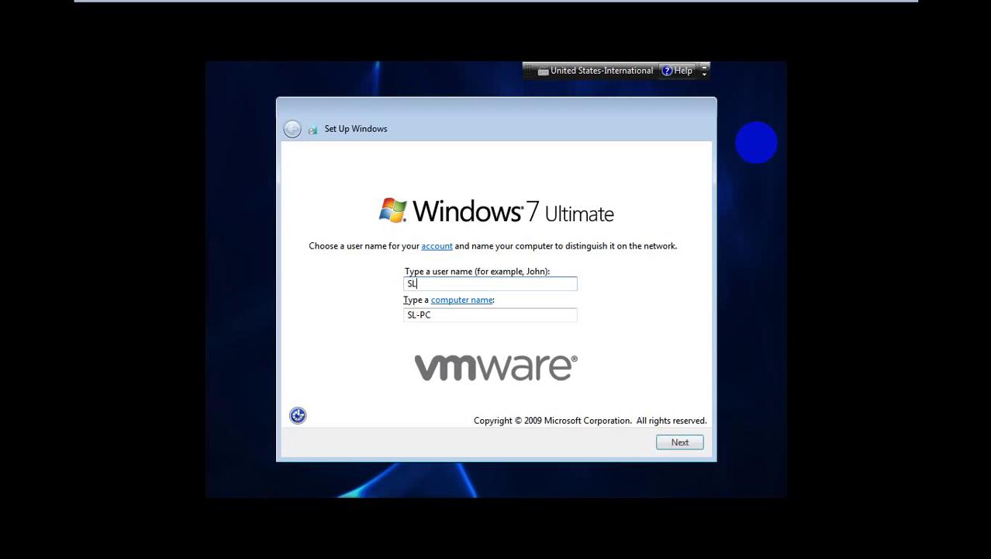
{"action": "type", "text": "otion"}
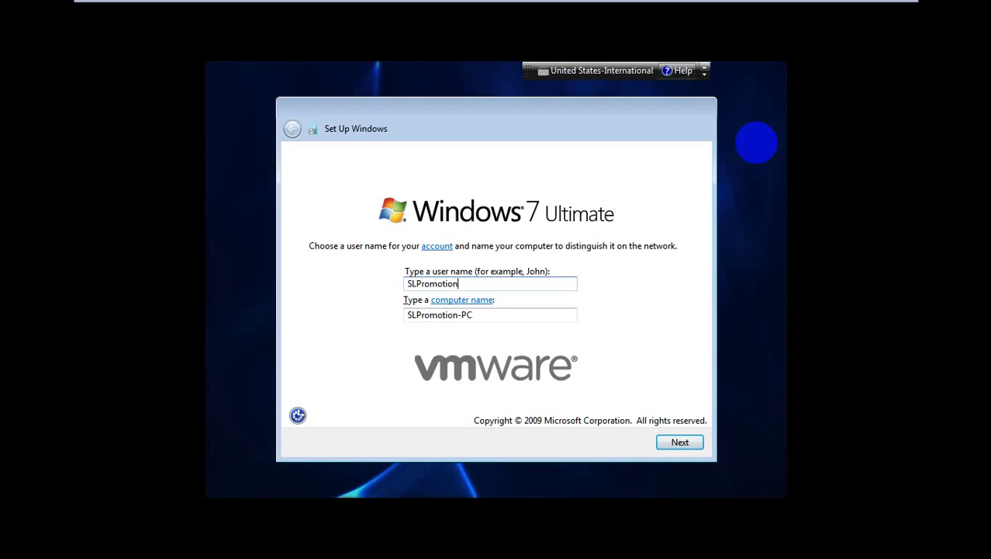
{"action": "key", "text": "Return"}
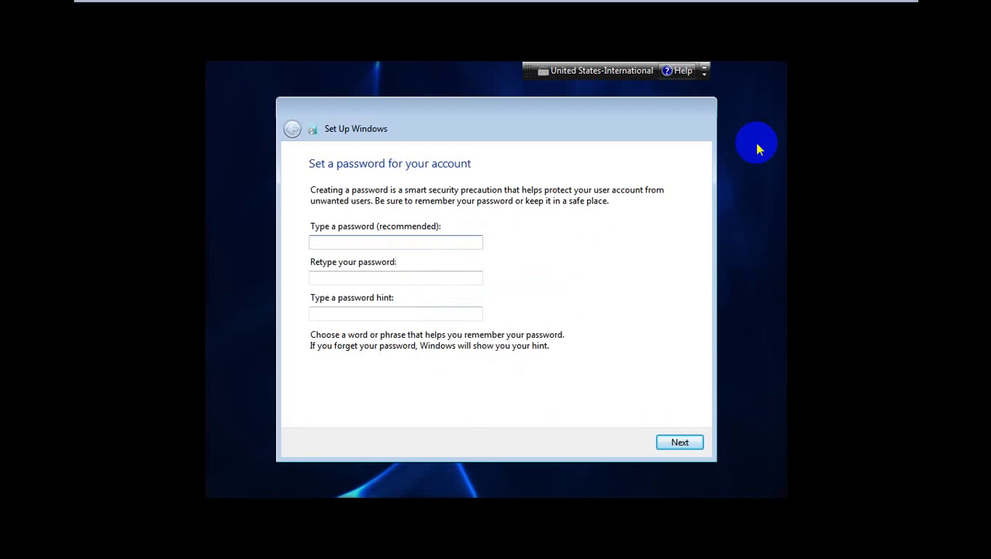
{"action": "key", "text": "Return"}
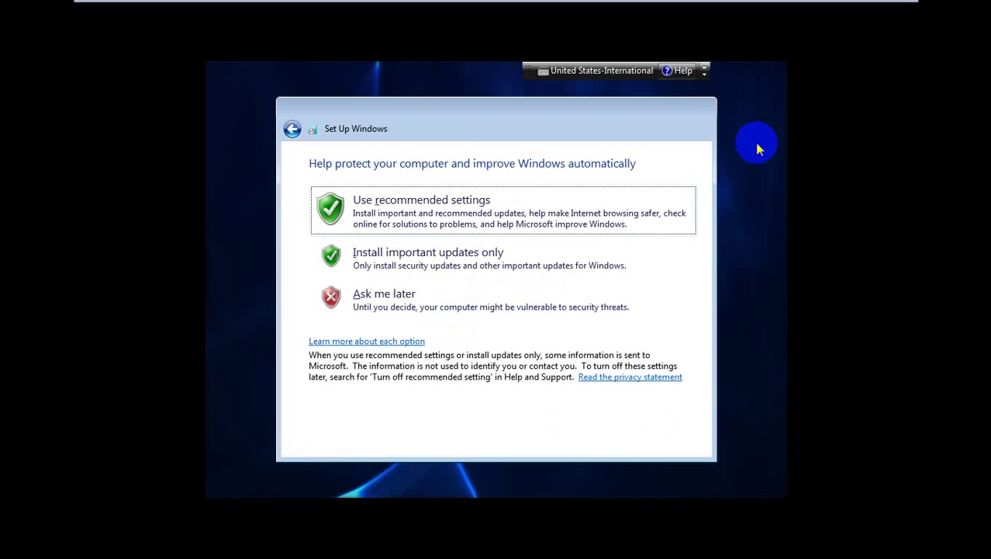
Postpone the Windows protection settings with Ask me later and choose Public network as the computer's location.
{"action": "left_click", "coordinate": [450, 309]}
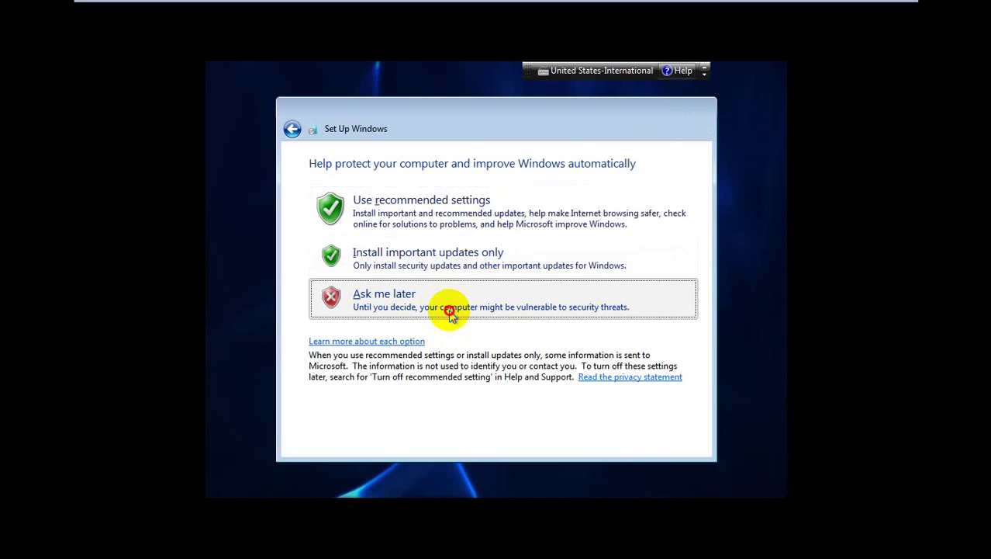
{"action": "left_click", "coordinate": [444, 355]}
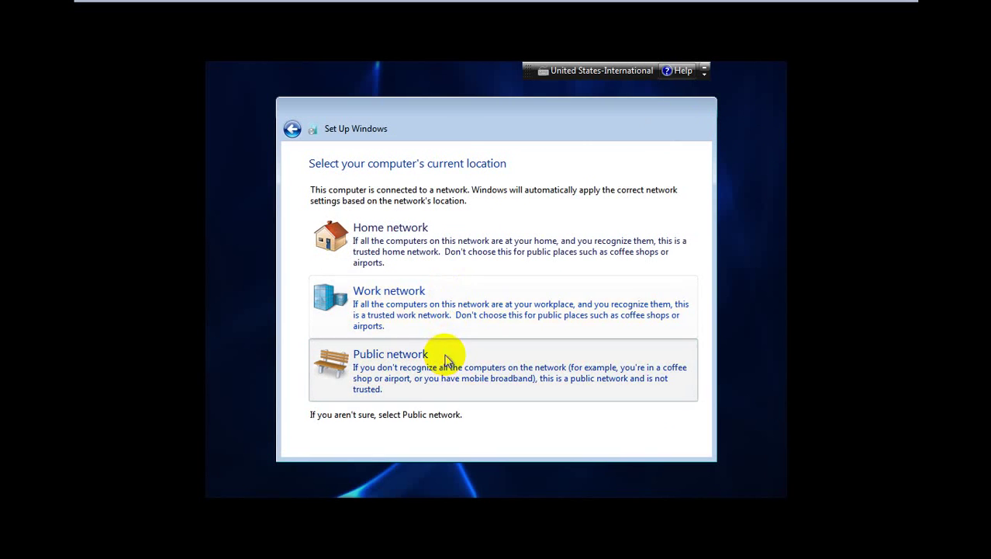